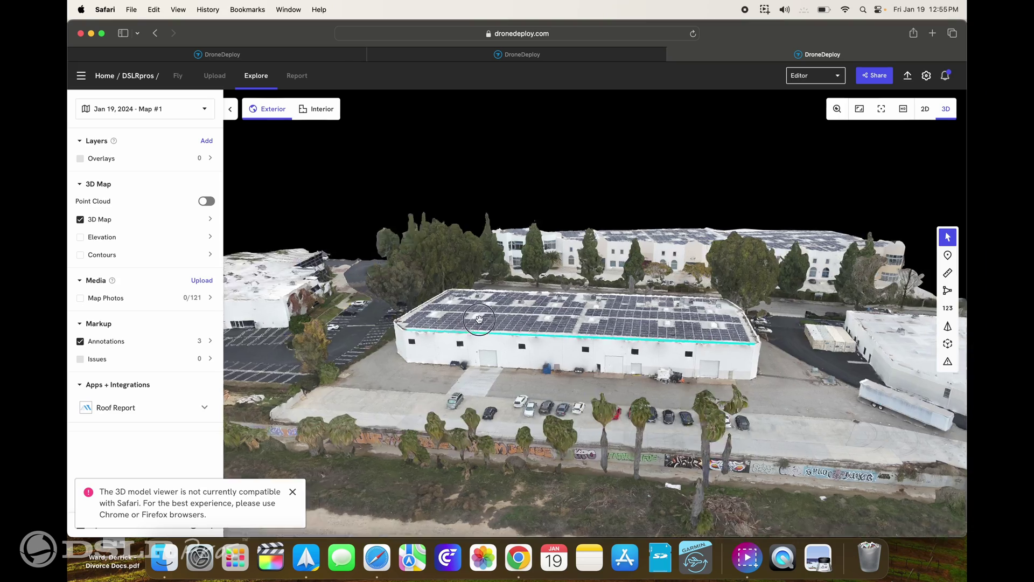
Step: Orbit the 3D model to a new viewing angle
drag(517, 323, 587, 317)
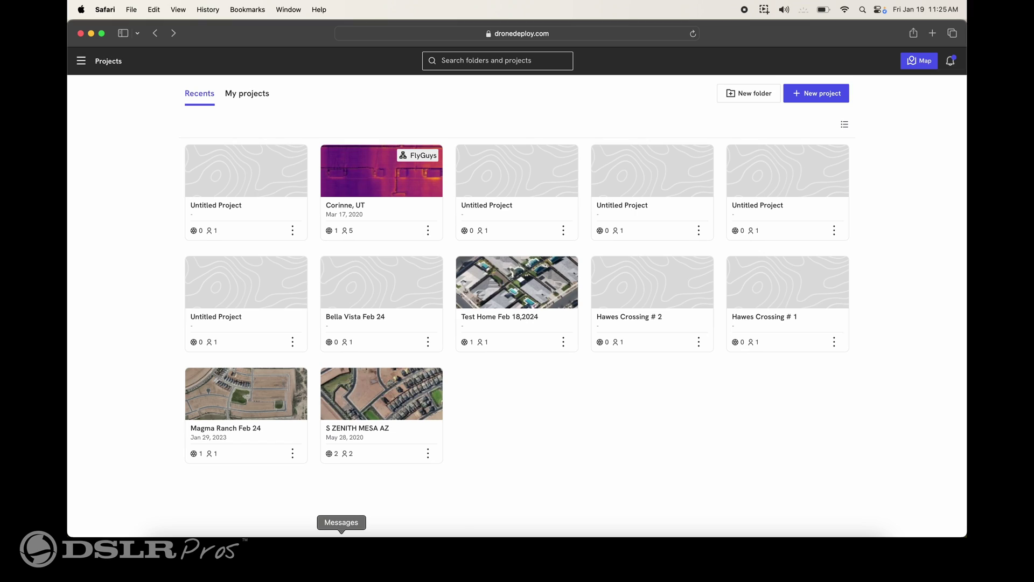
Step: Start a new project located at the chosen site on the satellite map
click(823, 95)
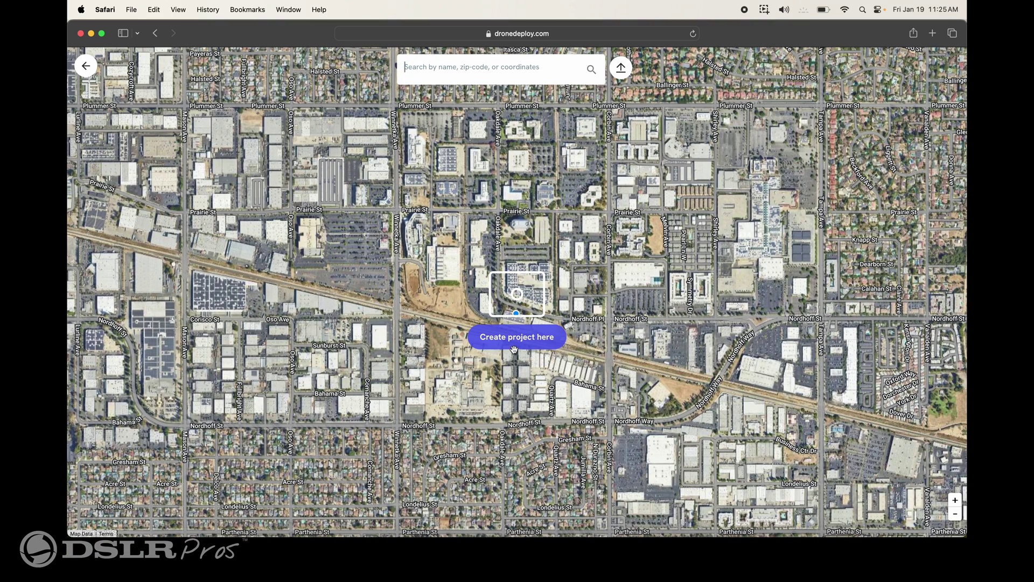
click(520, 346)
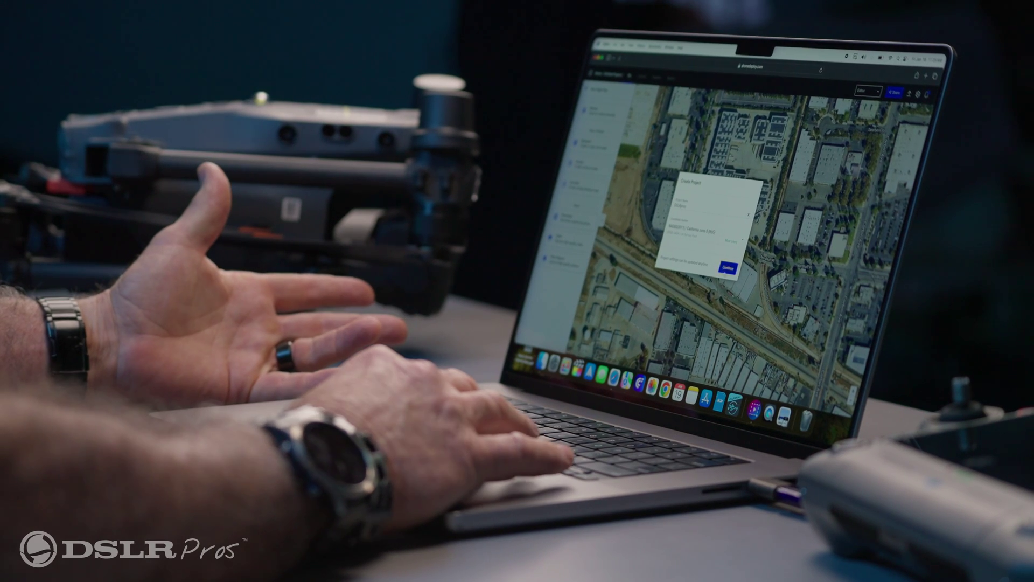
Step: Confirm the project details and pick the Standard map flight plan at 200 ft
click(729, 268)
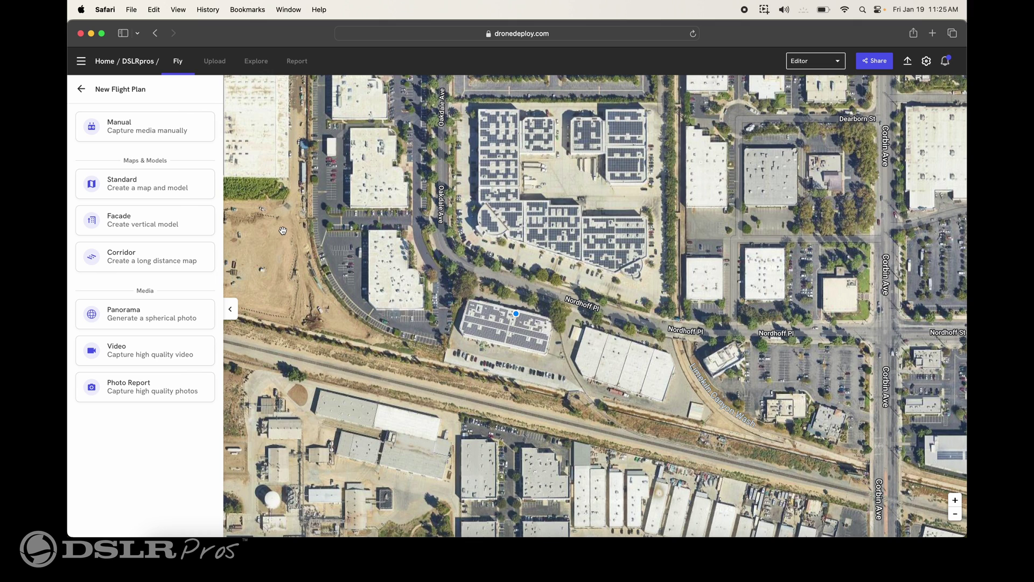
click(153, 185)
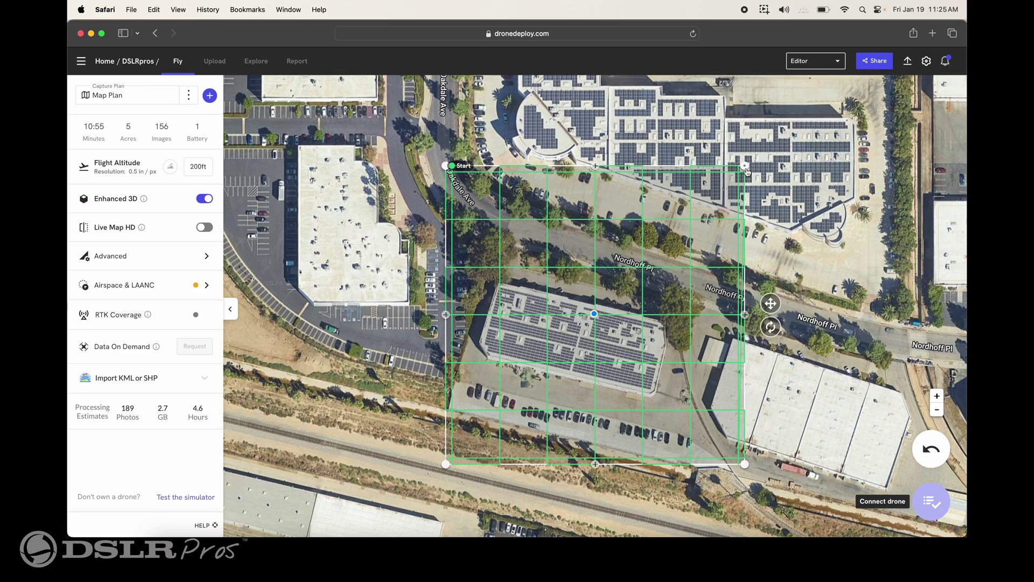
Step: Stretch the flight polygon's corners around the building and lot, enlarging it to 8 acres
drag(744, 163, 876, 236)
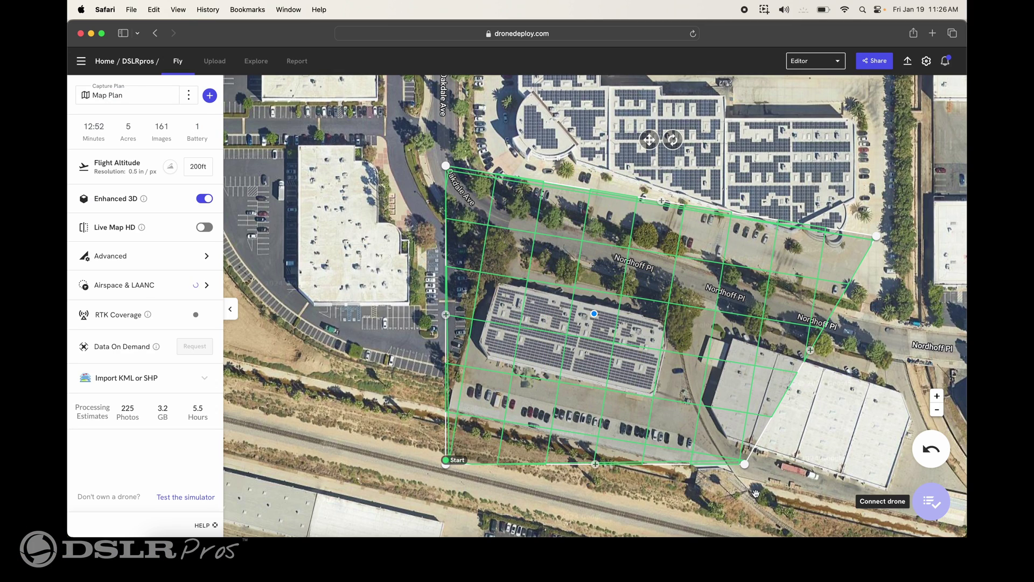
drag(745, 466, 688, 463)
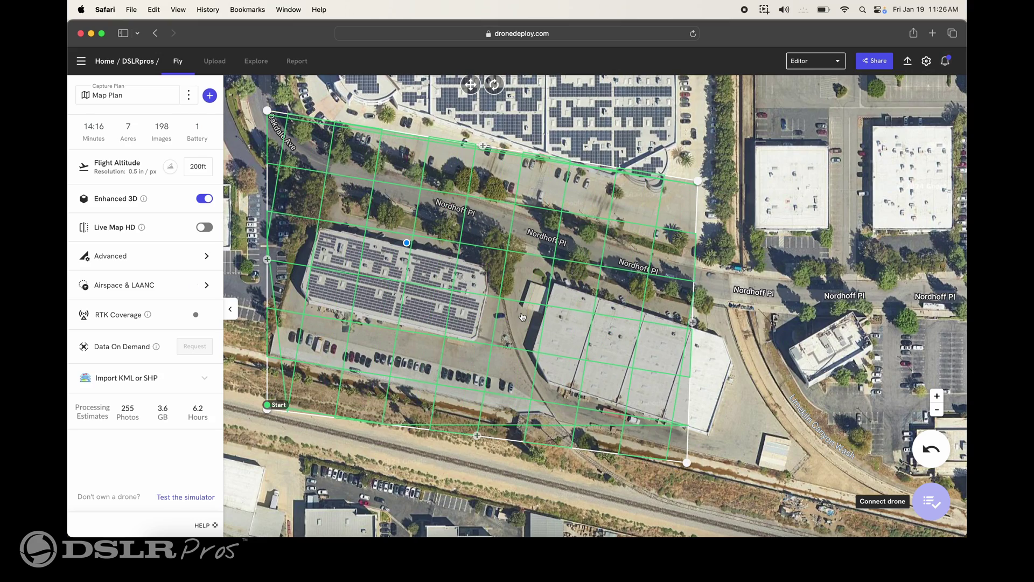
scroll(522, 316, up, 3)
scroll(522, 316, down, 6)
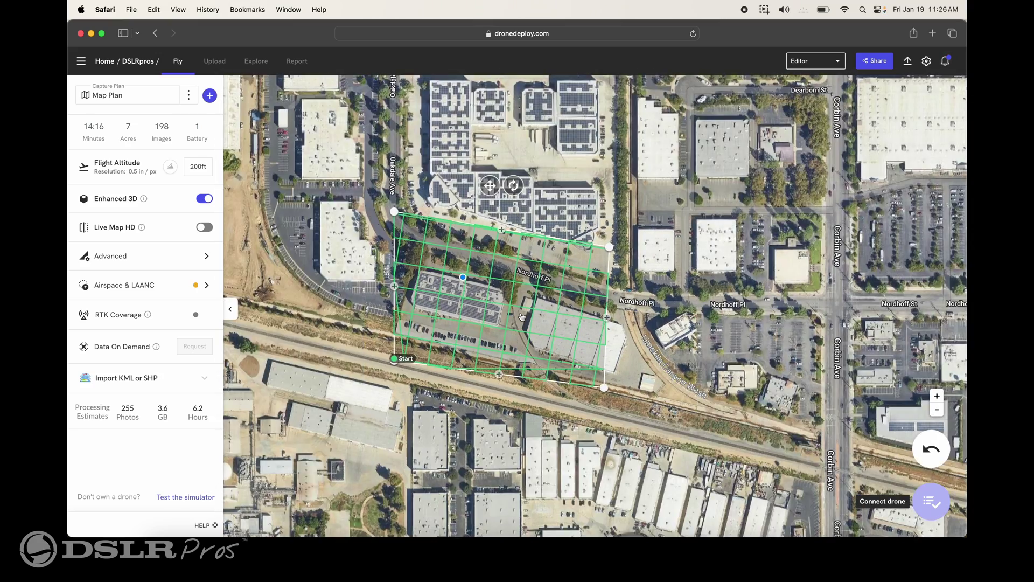
drag(394, 358, 334, 331)
drag(394, 211, 378, 205)
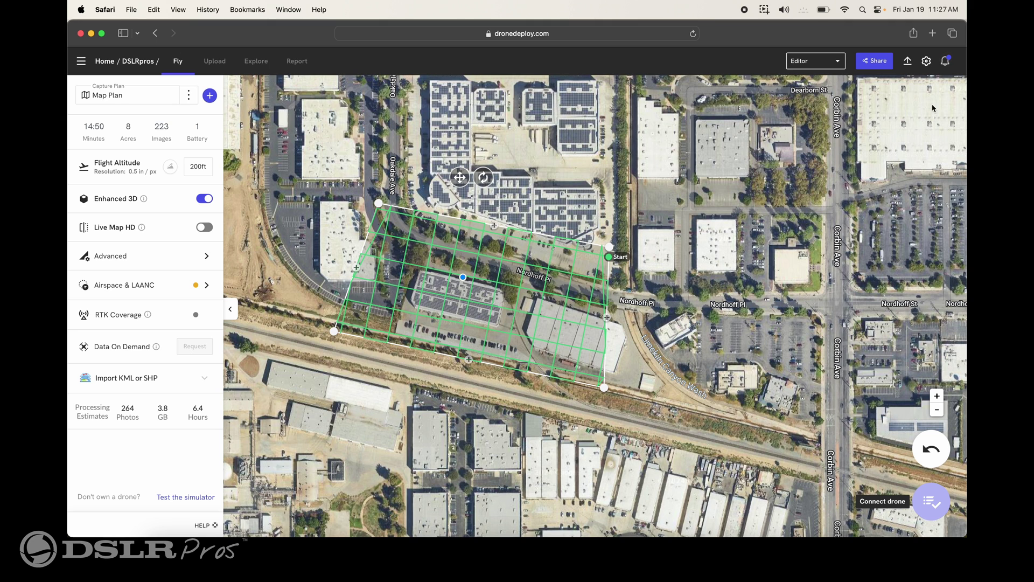
Step: Add all 121 JPG photos from the Desktop DJI folder to a new upload
click(908, 63)
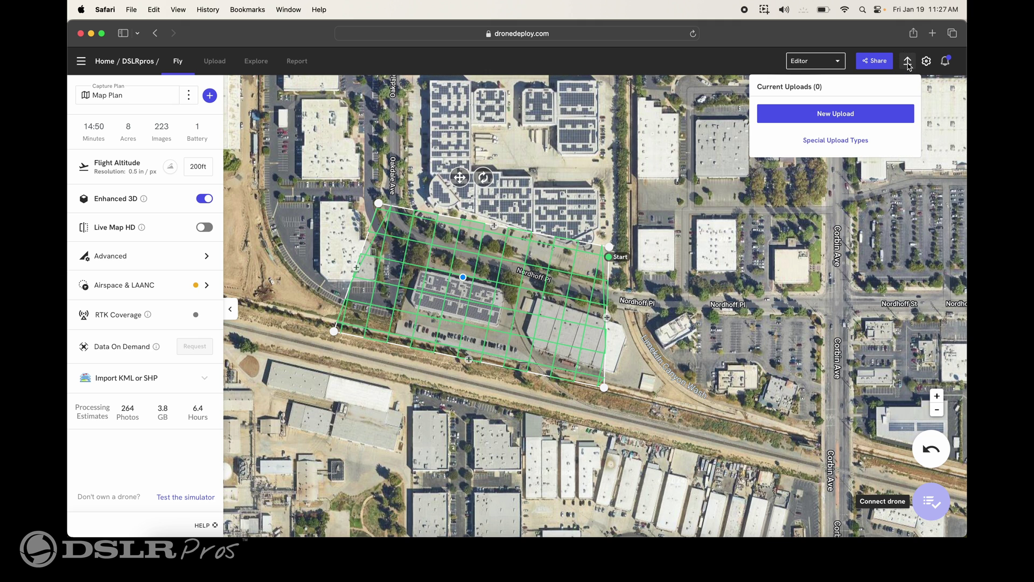
click(826, 114)
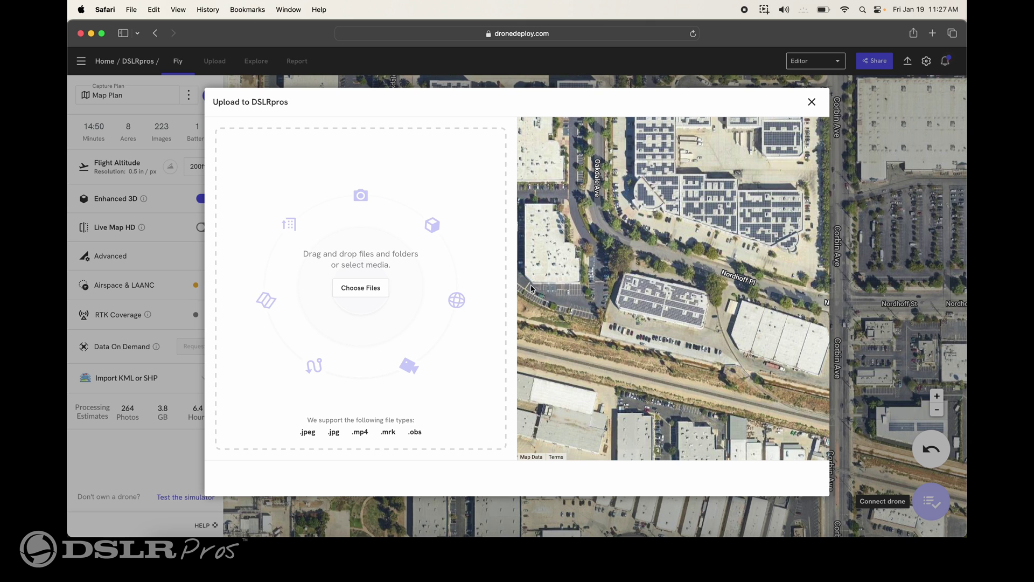
click(360, 288)
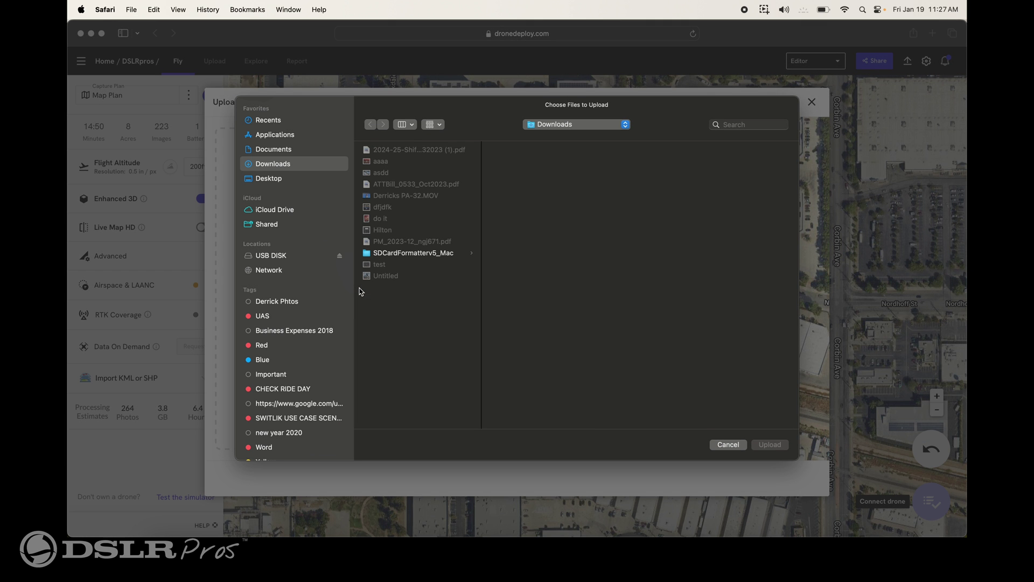
click(268, 180)
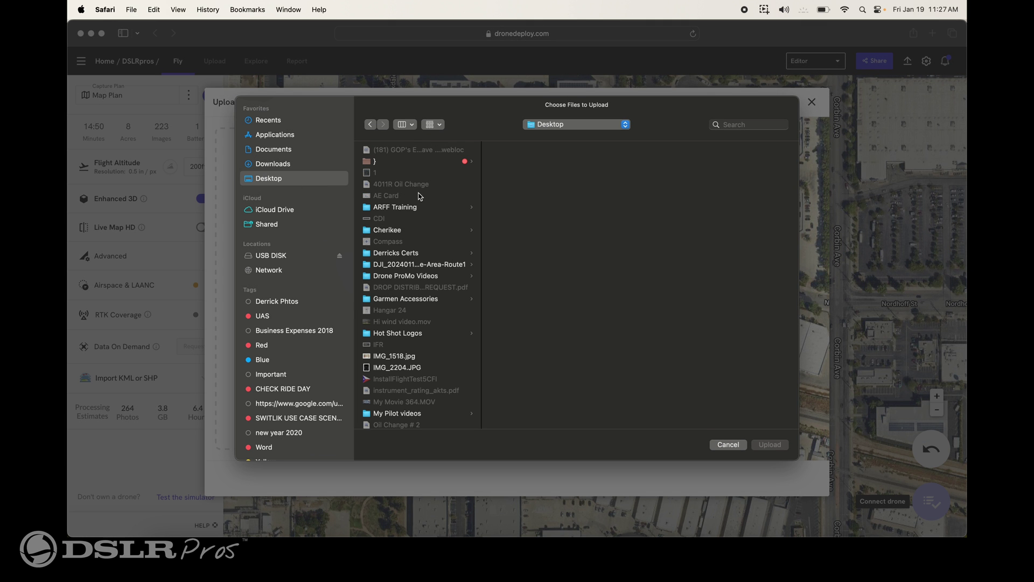
click(423, 265)
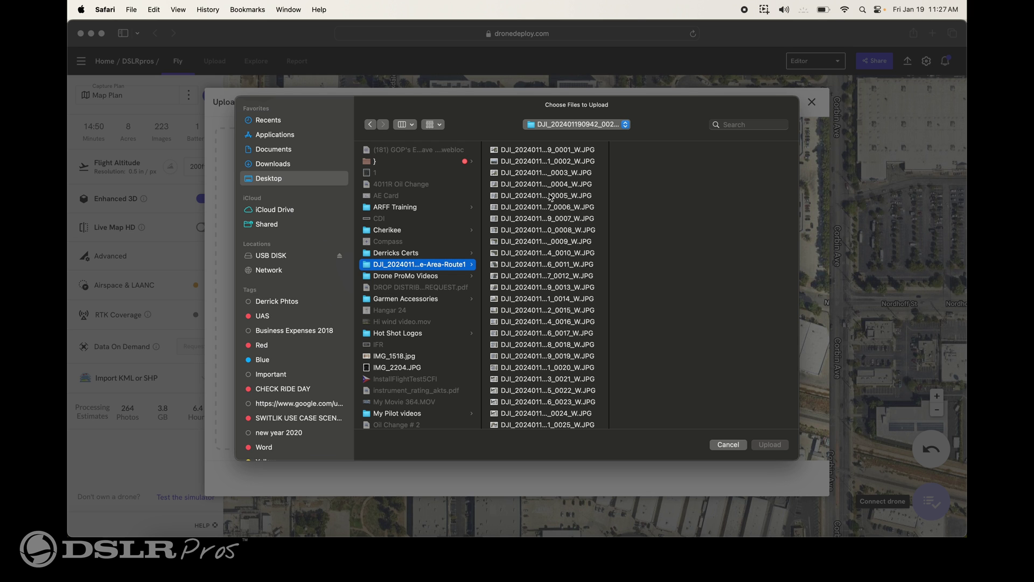
click(531, 151)
scroll(540, 272, down, 20)
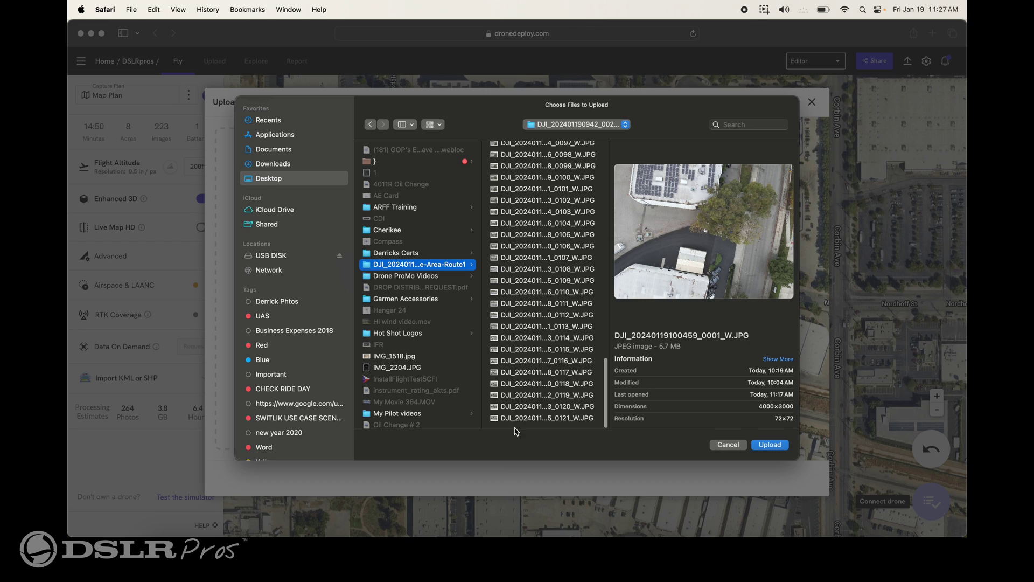
shift+click(516, 419)
click(769, 445)
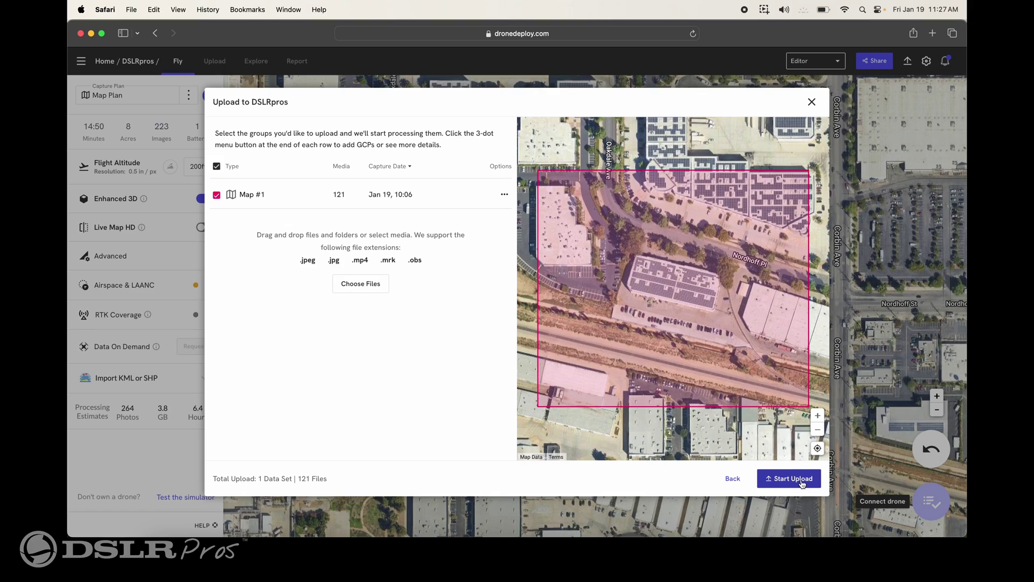
Step: Start the photo upload, then open the finished Jan 19, 2024 map from the email notification
click(790, 479)
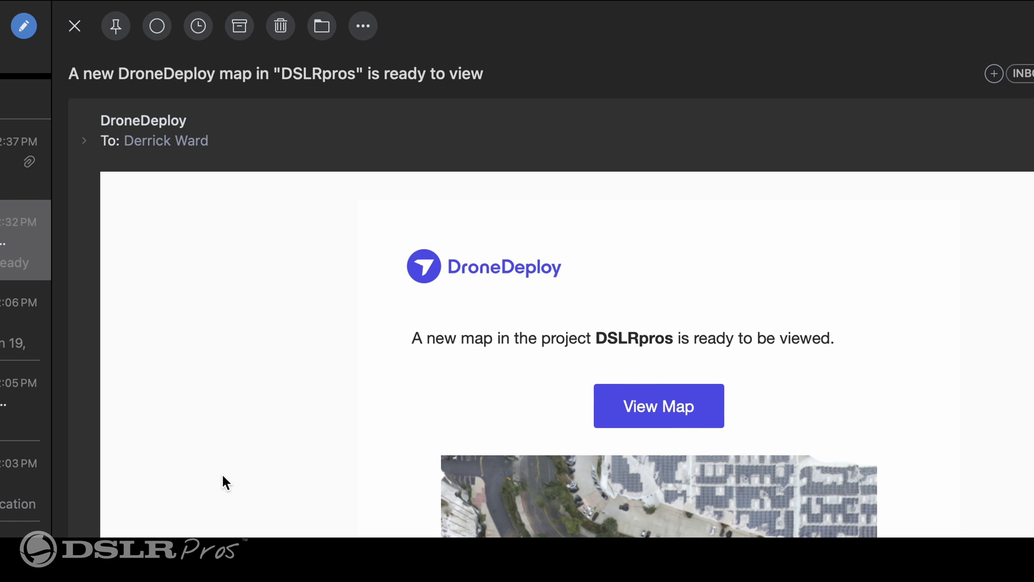
click(665, 406)
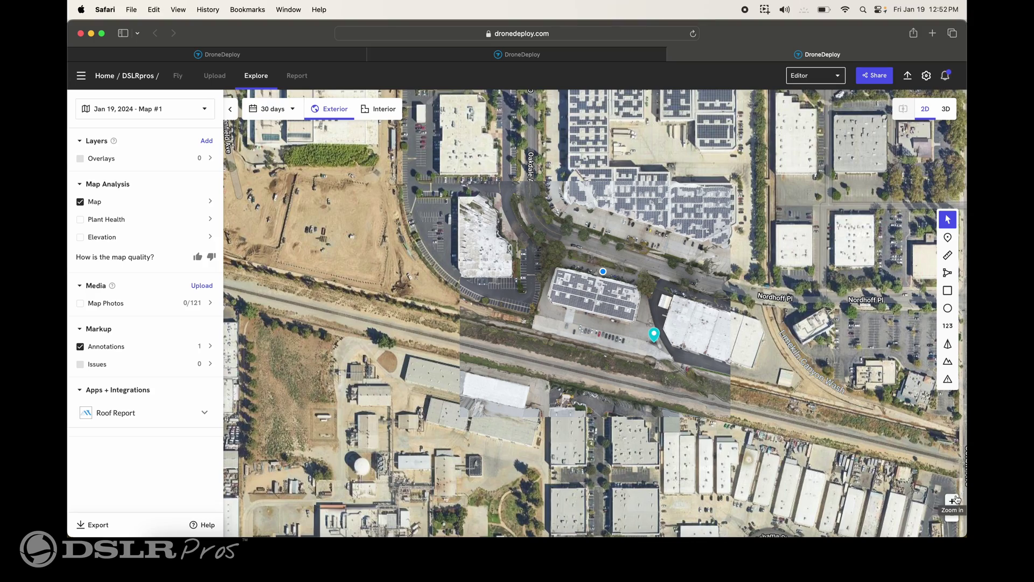
Step: Zoom in two levels and center the solar-roofed building in the map view
click(952, 501)
click(951, 500)
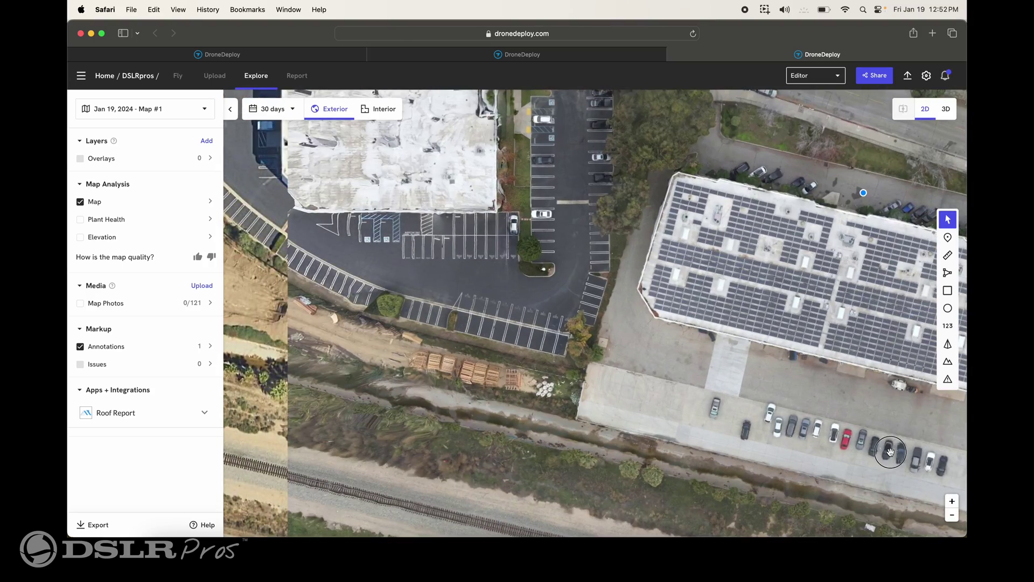
drag(897, 447, 682, 446)
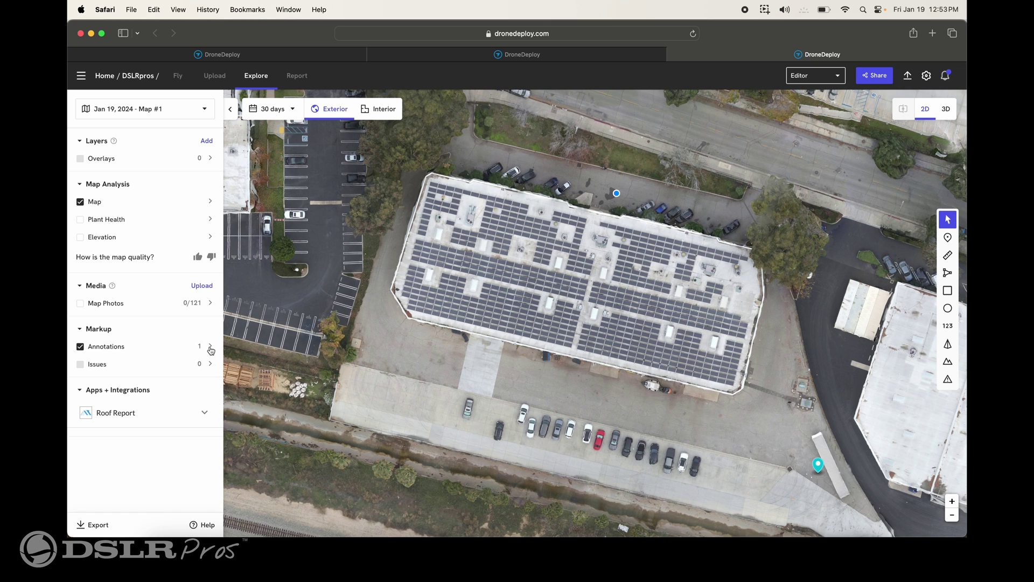
Step: Drop a point marker south of the building and measure the roof's lower edge at 258.74 ft
click(948, 238)
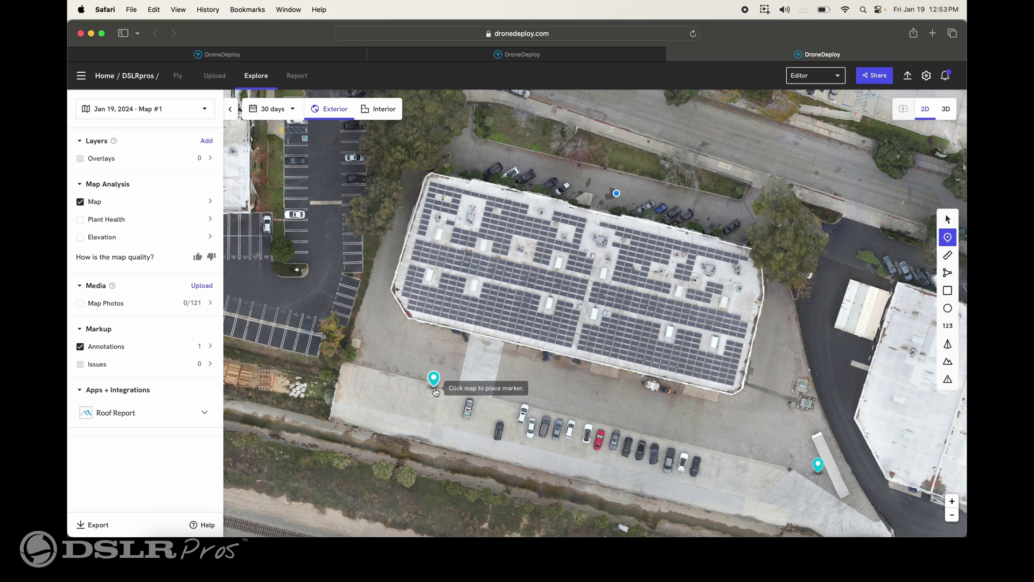
click(474, 397)
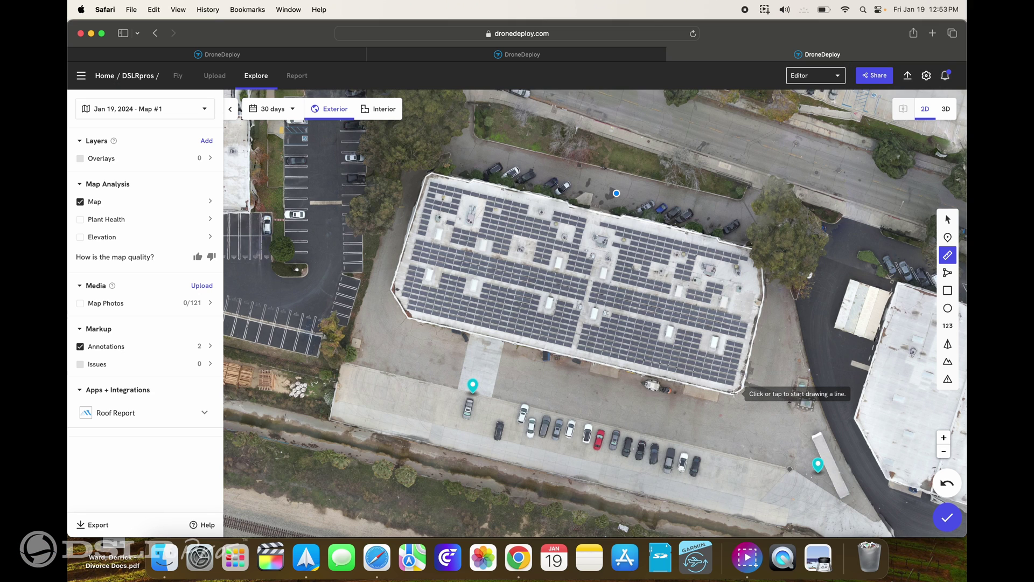
click(734, 393)
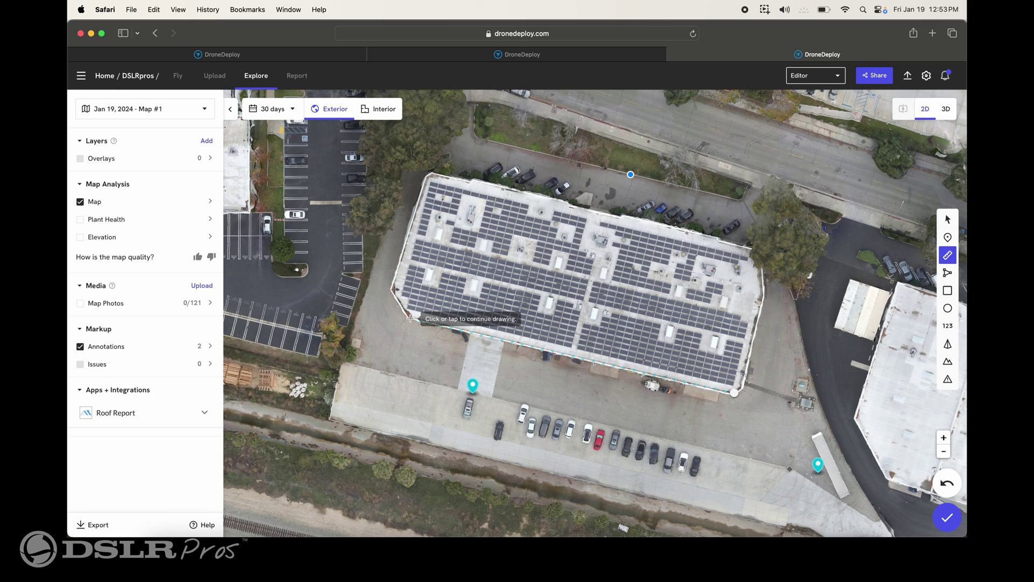
key(Escape)
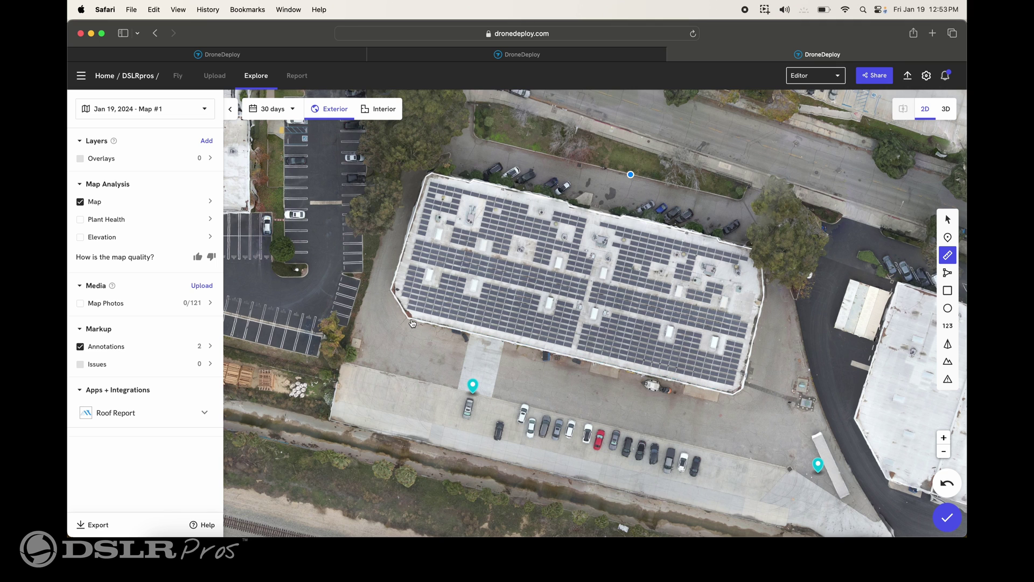
double_click(411, 320)
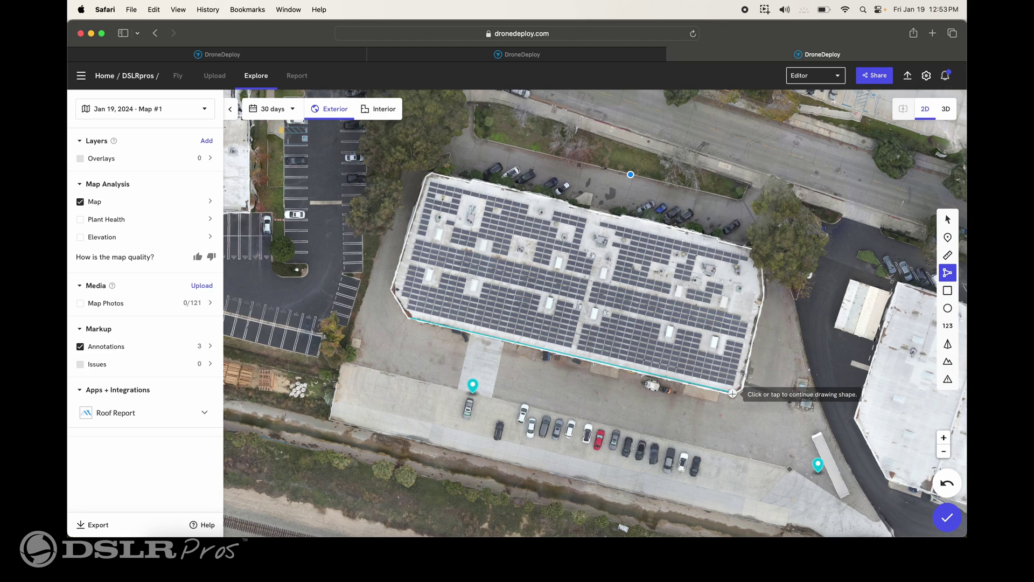
Step: Trace the solar roof's corners into a closed 0.69-acre area annotation
click(408, 317)
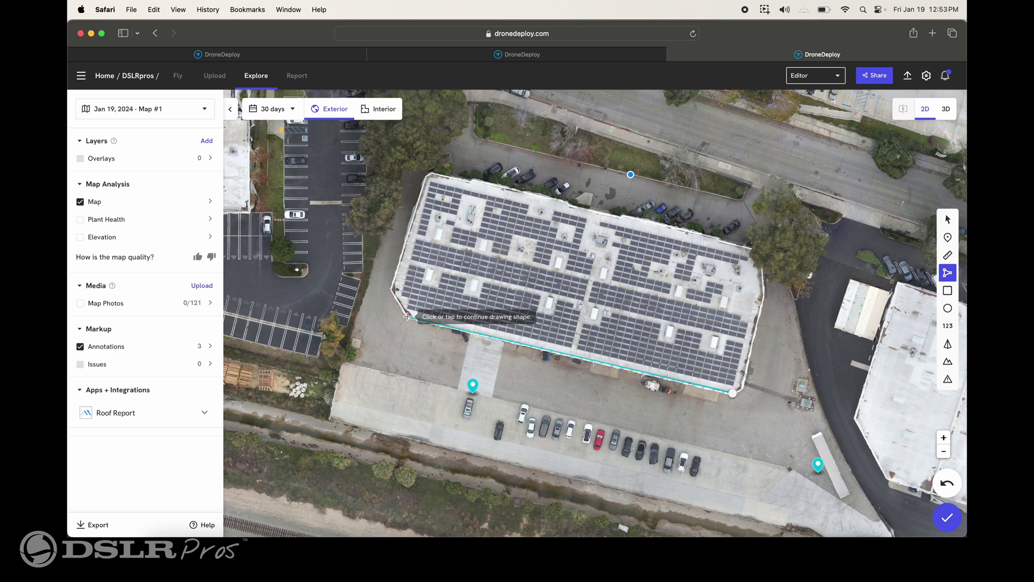
click(394, 289)
click(429, 174)
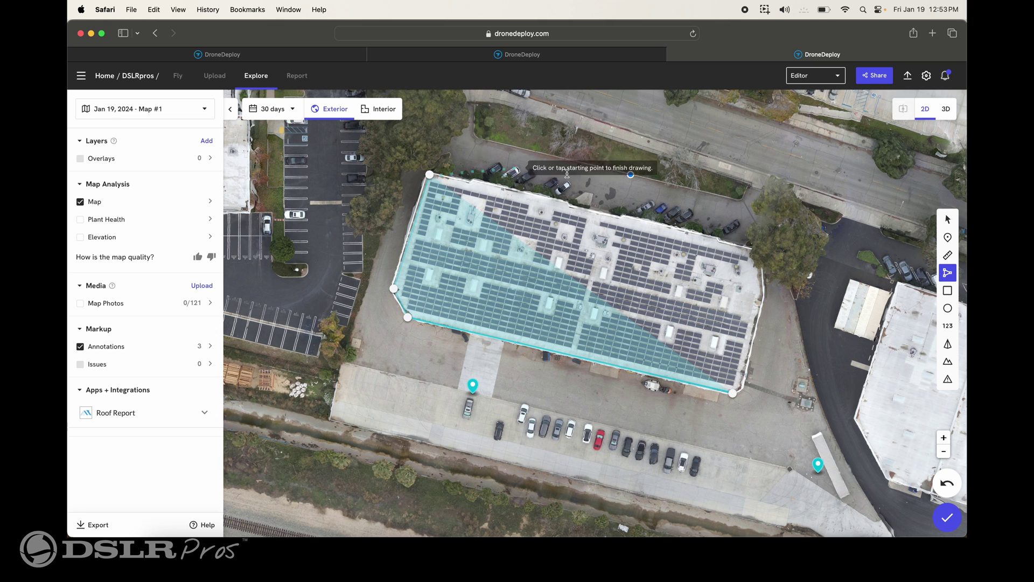
click(754, 248)
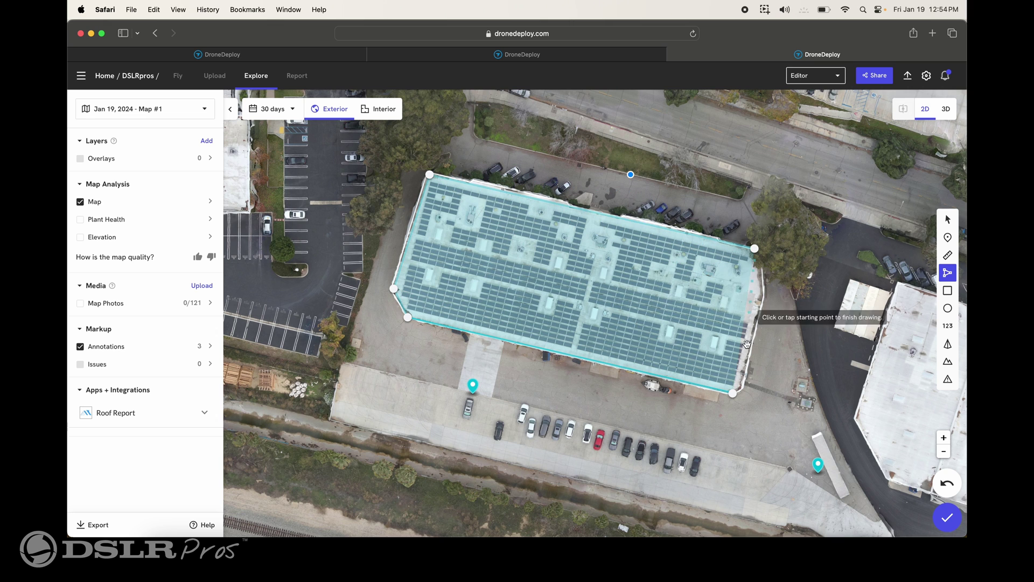
click(733, 394)
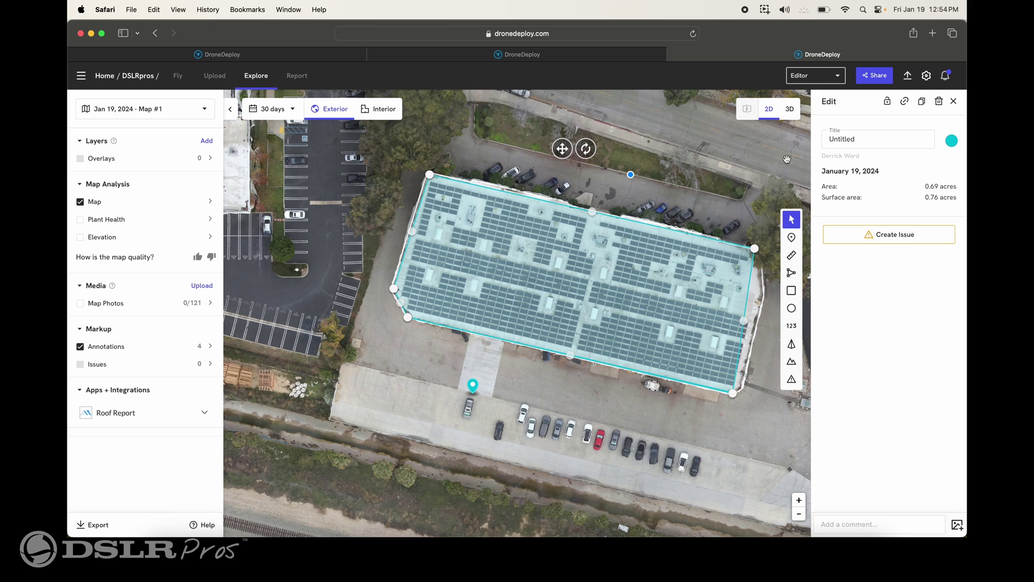
Step: Delete the roof area annotation and switch the map to the 3D model view
click(939, 102)
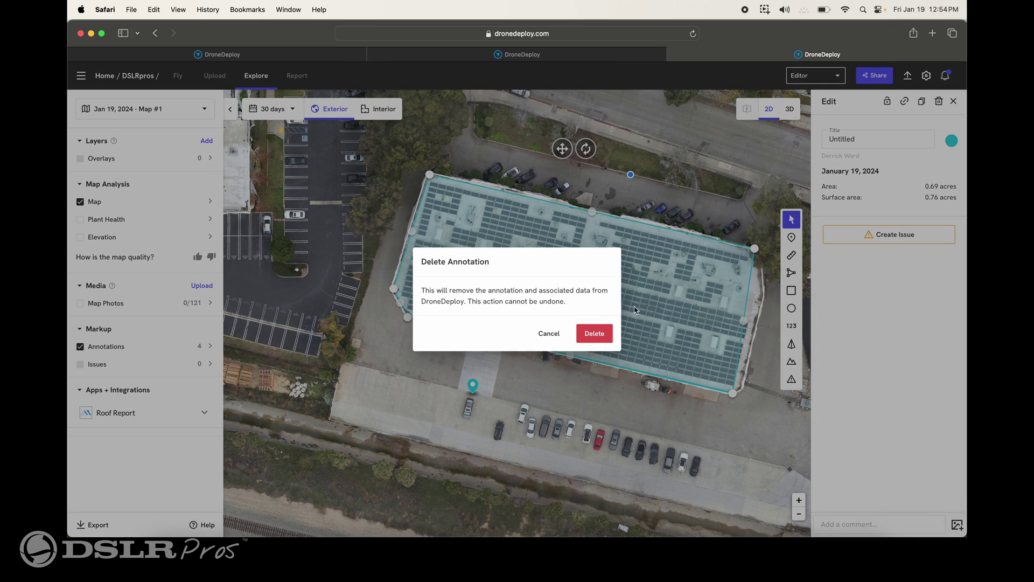
click(597, 332)
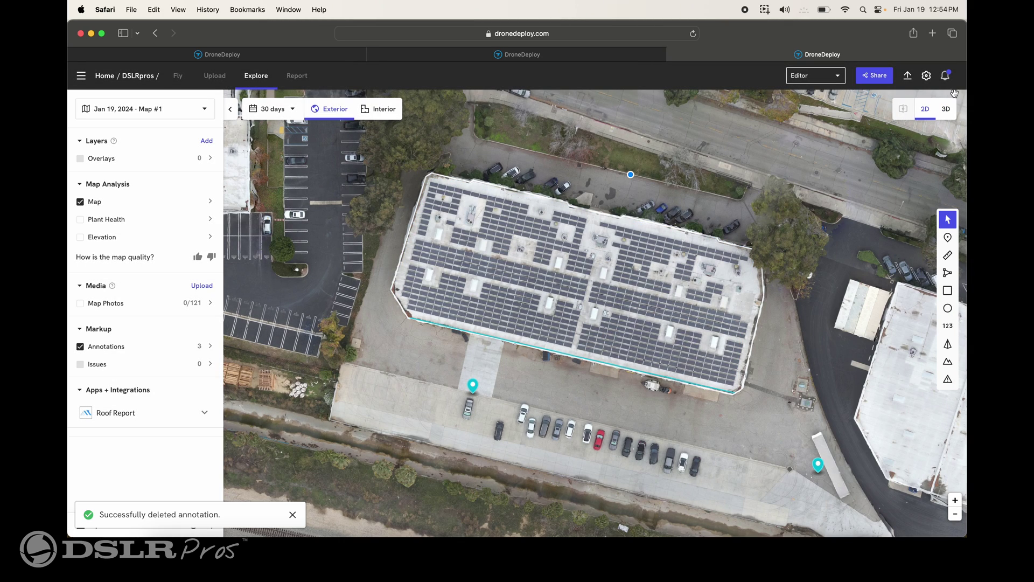
click(947, 114)
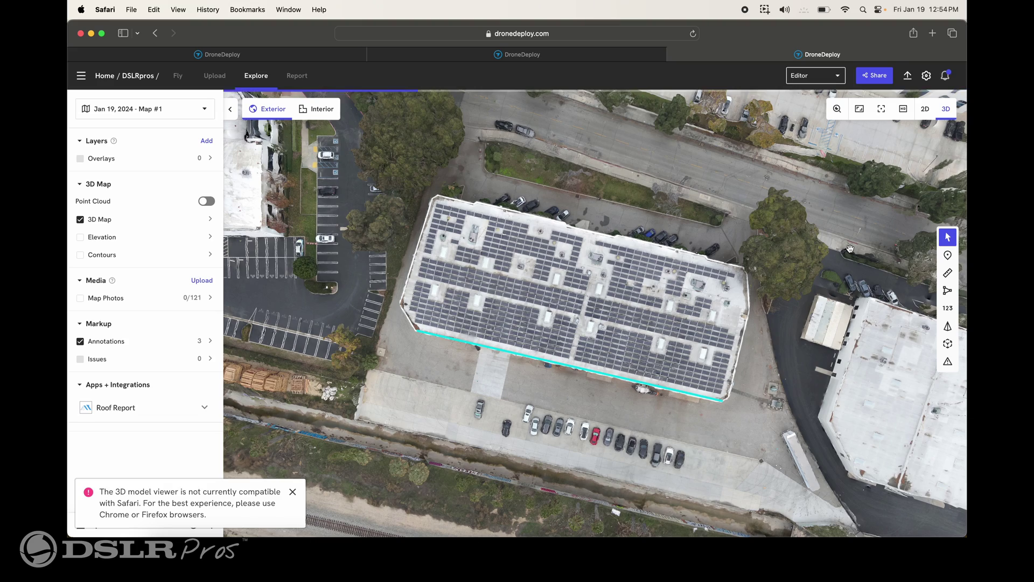
Step: Orbit the 3D model around the solar-roof building, from oblique to near top-down views
drag(824, 295, 808, 214)
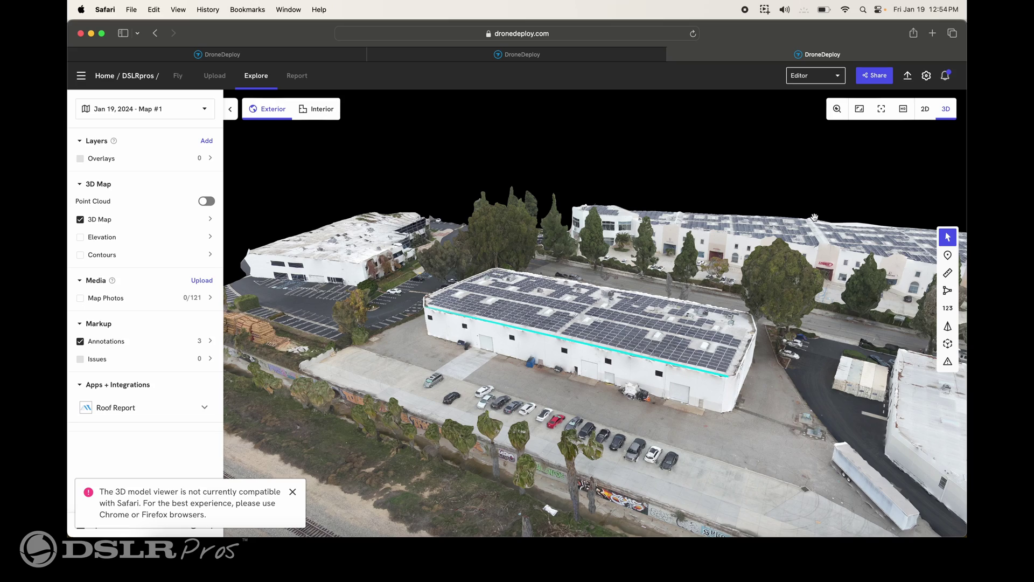
drag(843, 252, 670, 245)
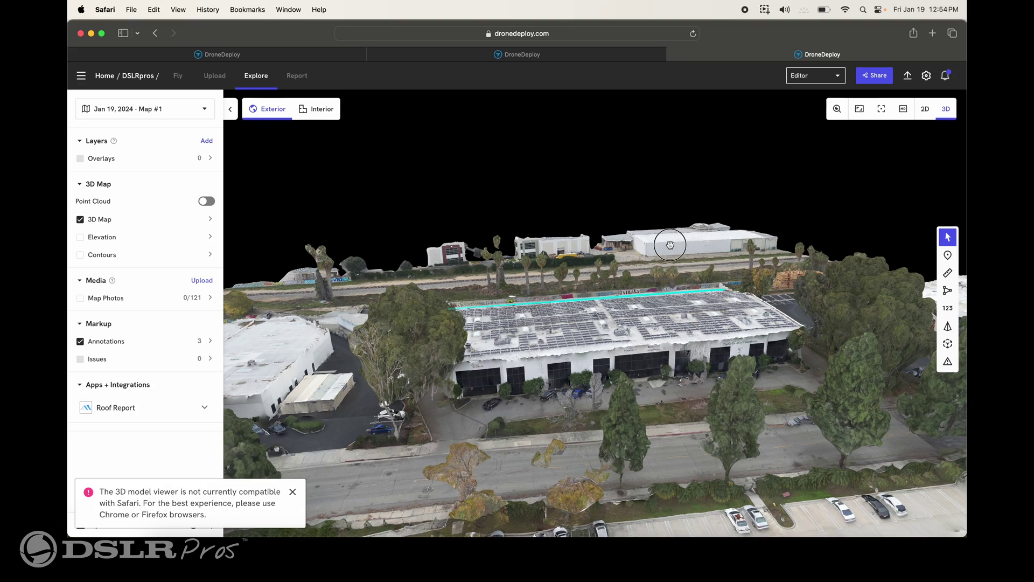
drag(670, 245, 766, 241)
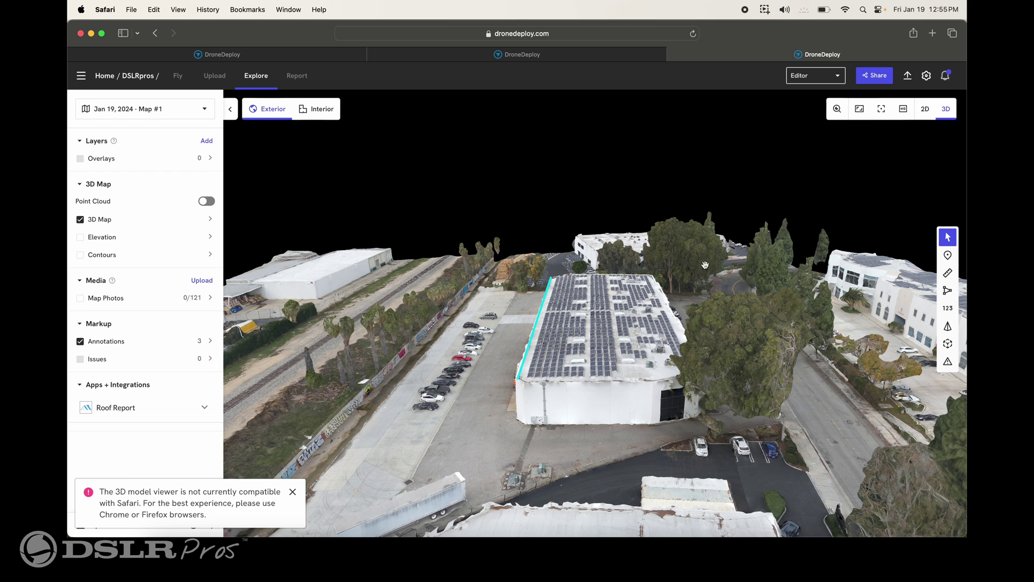
drag(484, 279, 584, 280)
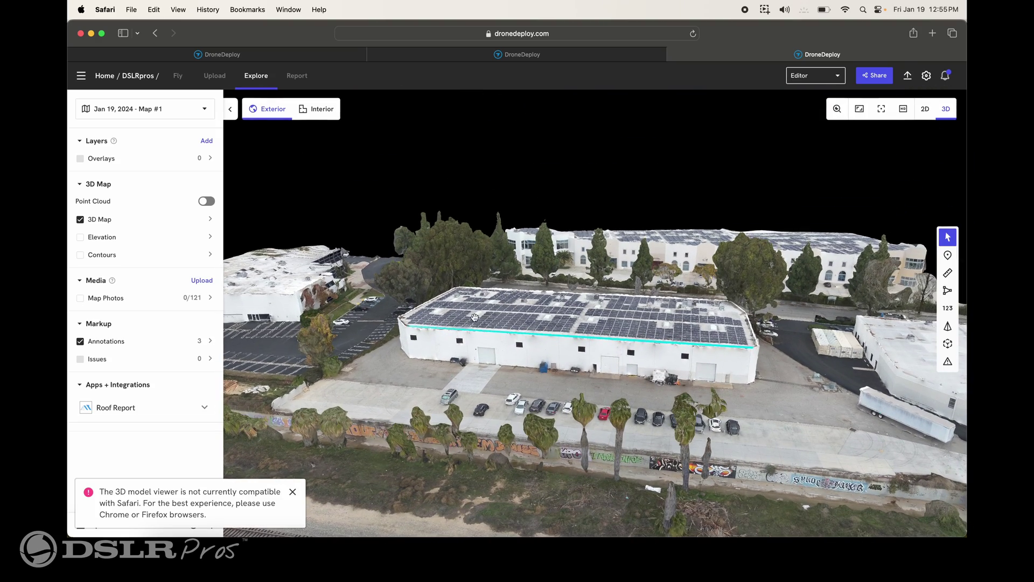
drag(475, 318, 556, 313)
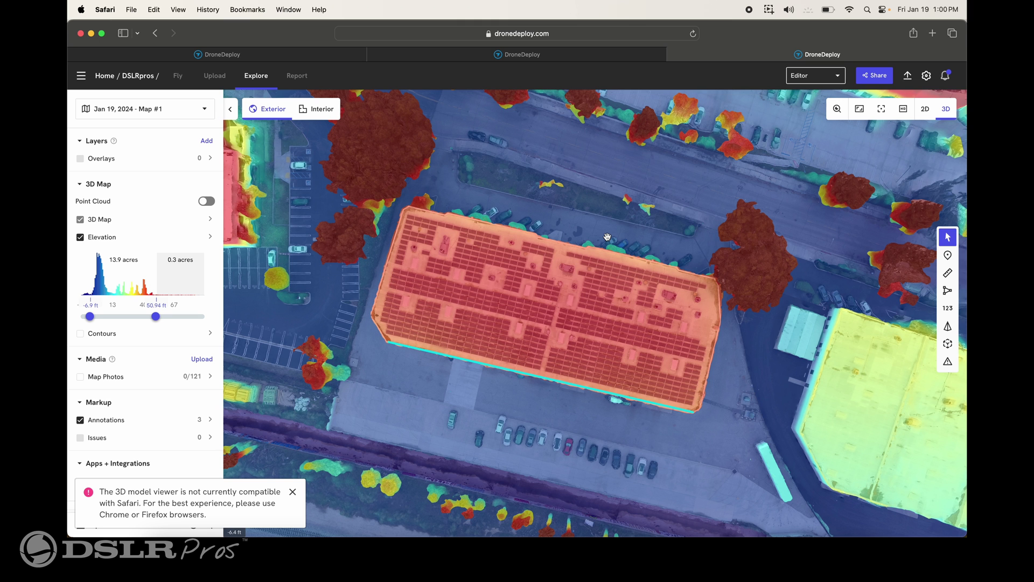
Step: Tilt the elevation-coloured model to an oblique view showing building walls and tree heights
right_drag(690, 253, 677, 168)
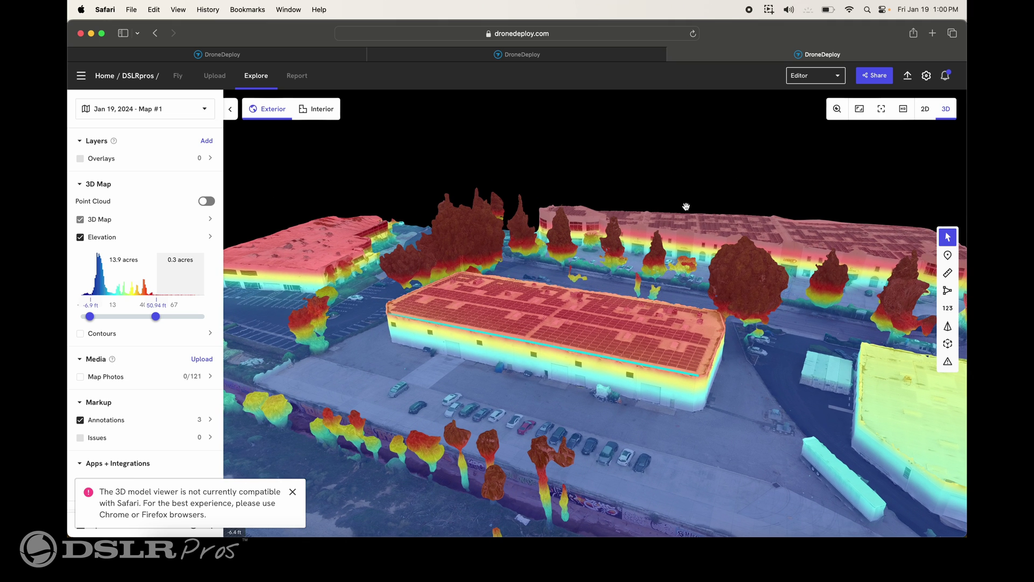